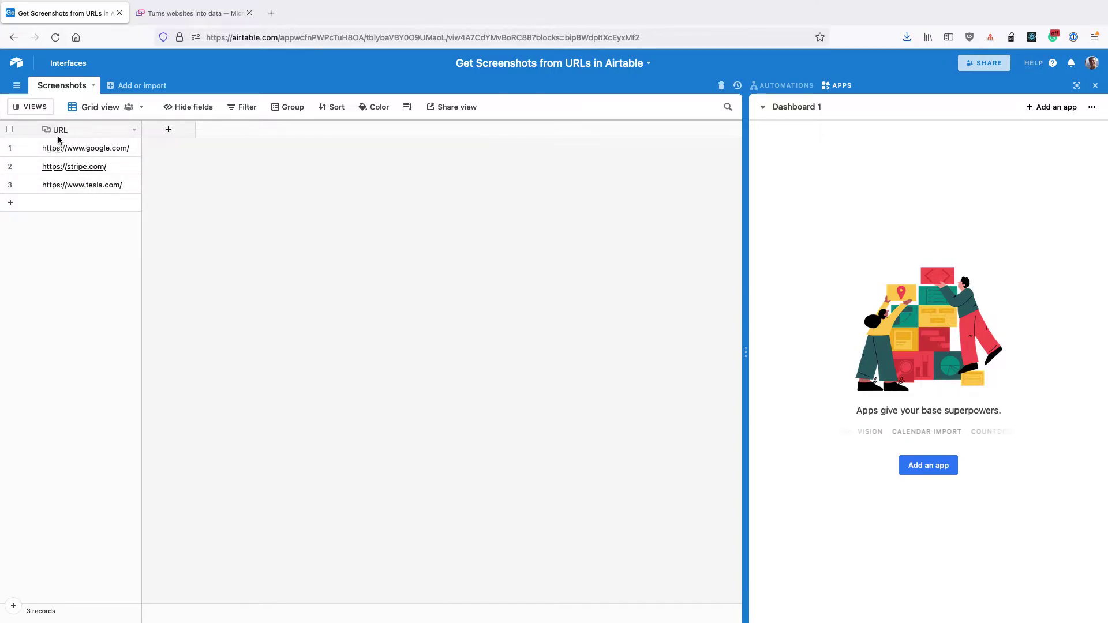
# - Add an Attachment field named Screenshot beside the URL column
pyautogui.click(161, 136)
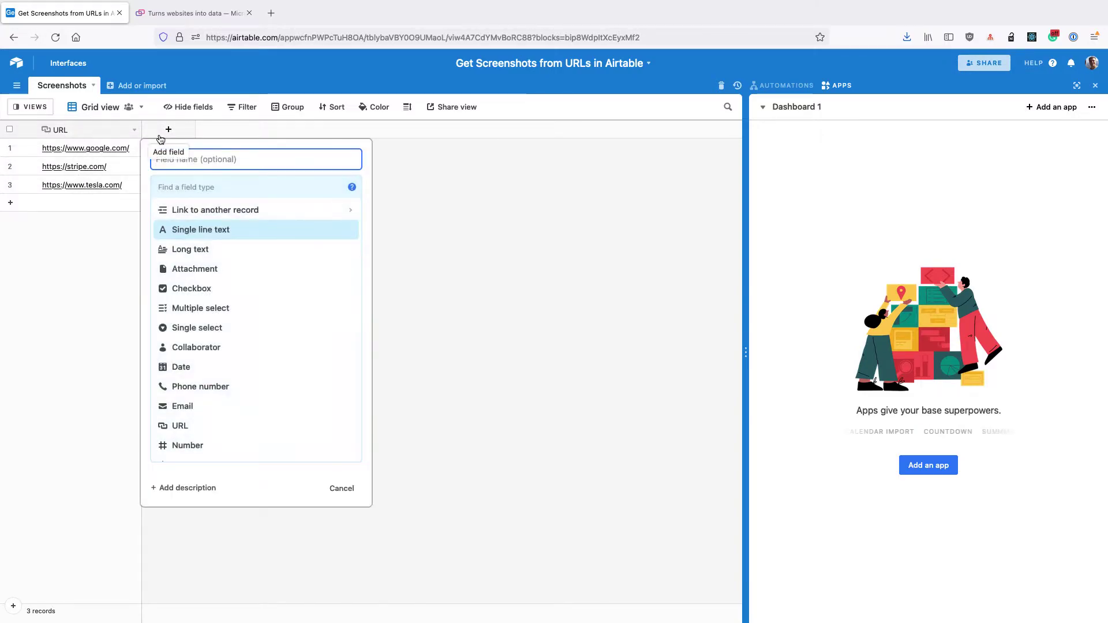
pyautogui.write('Screenshot')
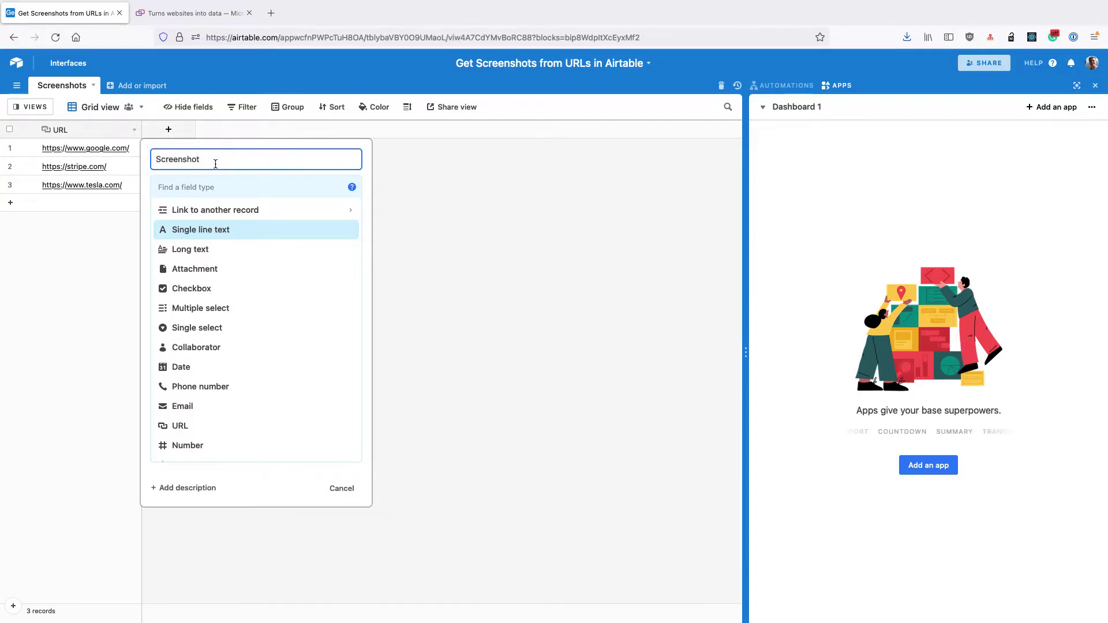
pyautogui.click(202, 187)
pyautogui.write('att')
pyautogui.click(200, 208)
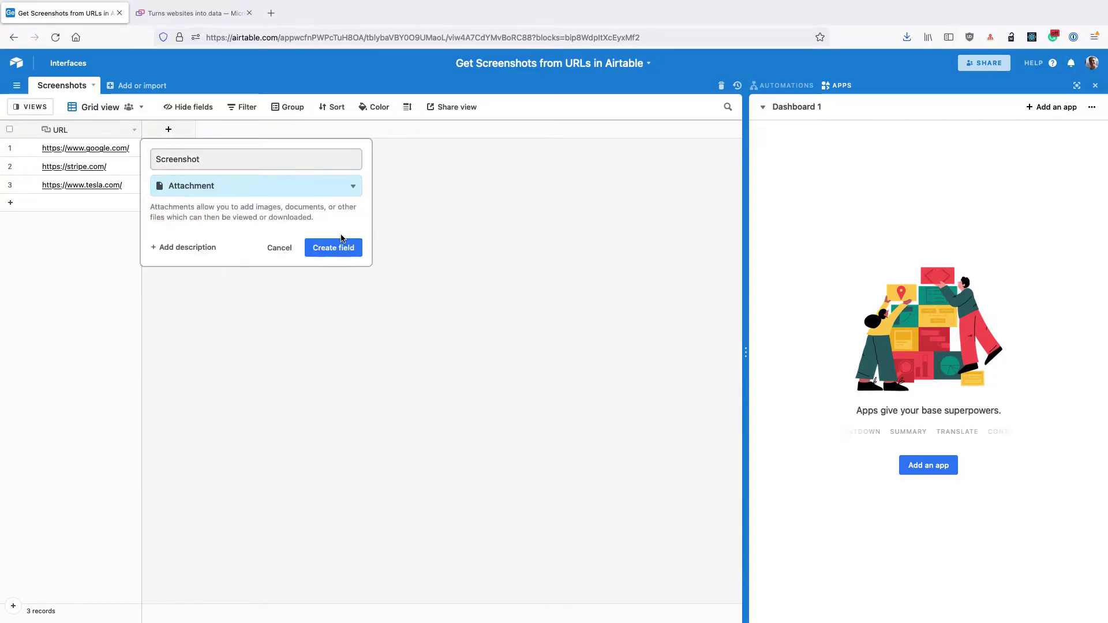
pyautogui.click(333, 247)
# - Create a new grid view named 'Needs screenshot'
pyautogui.click(40, 110)
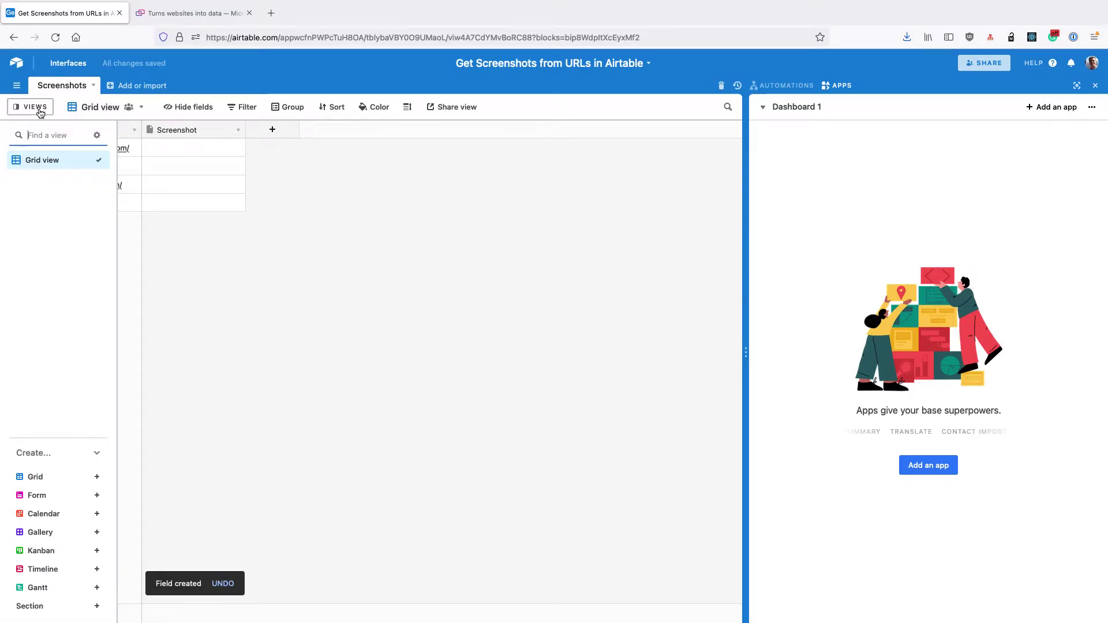
pyautogui.click(96, 477)
pyautogui.write('Needs screensh')
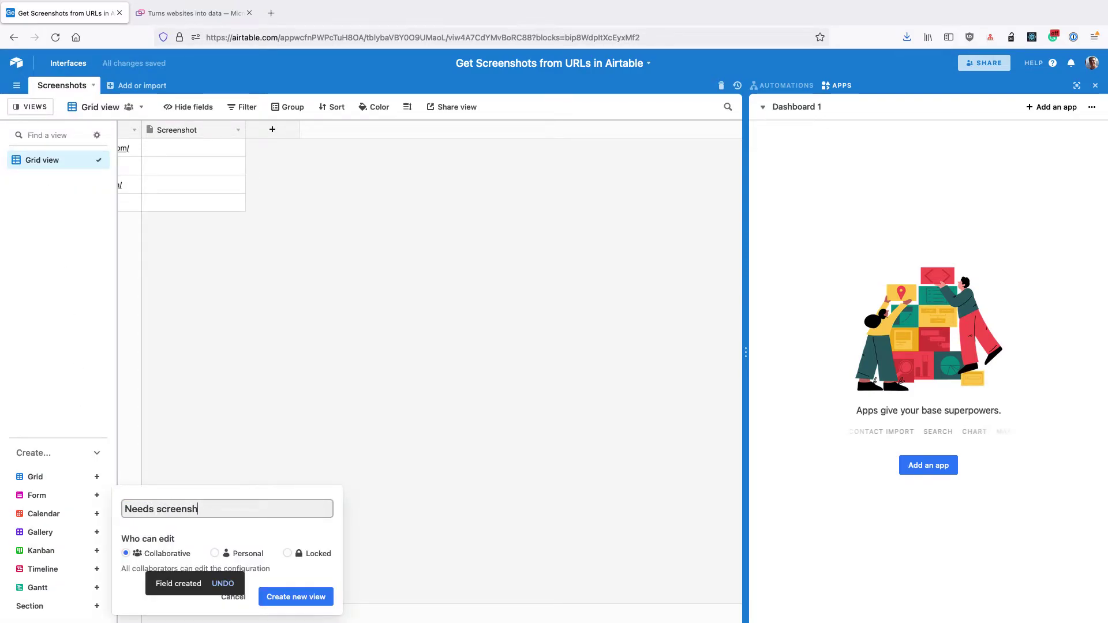
pyautogui.write('ot')
pyautogui.click(294, 597)
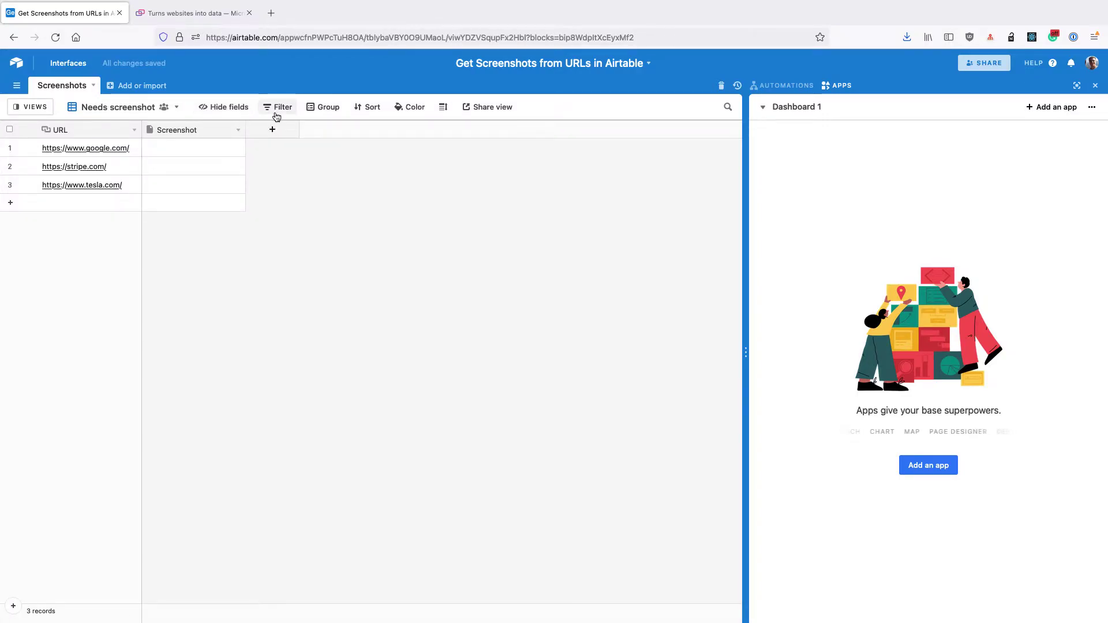
# - Filter the view to records where URL is not empty and Screenshot is empty
pyautogui.click(277, 113)
pyautogui.click(301, 151)
pyautogui.click(392, 154)
pyautogui.click(412, 284)
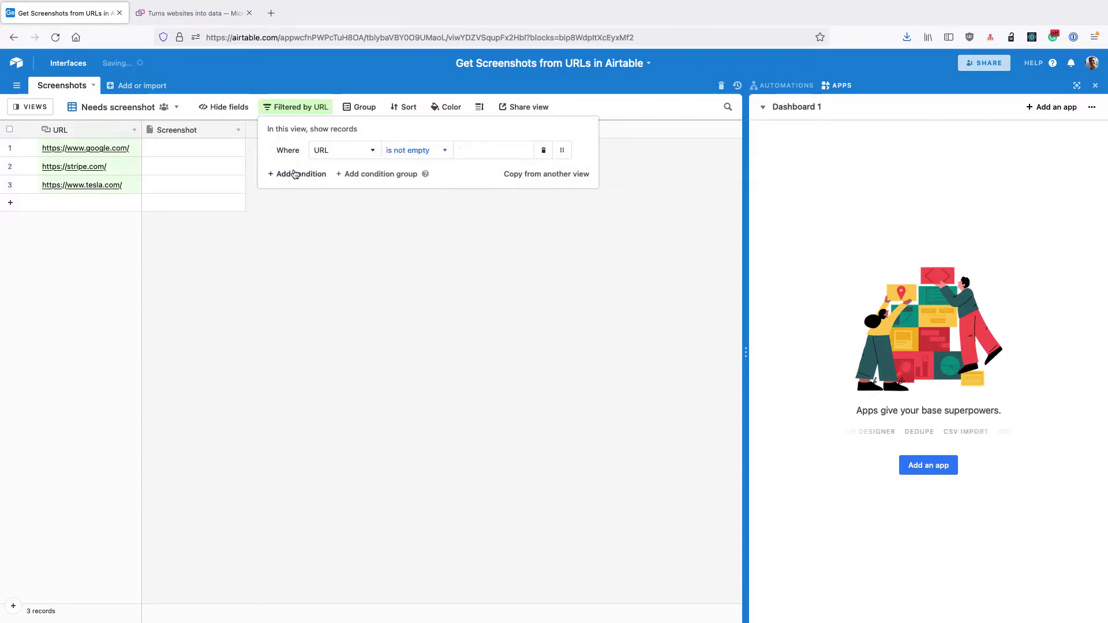
pyautogui.click(294, 174)
pyautogui.click(359, 173)
pyautogui.click(359, 230)
pyautogui.click(419, 174)
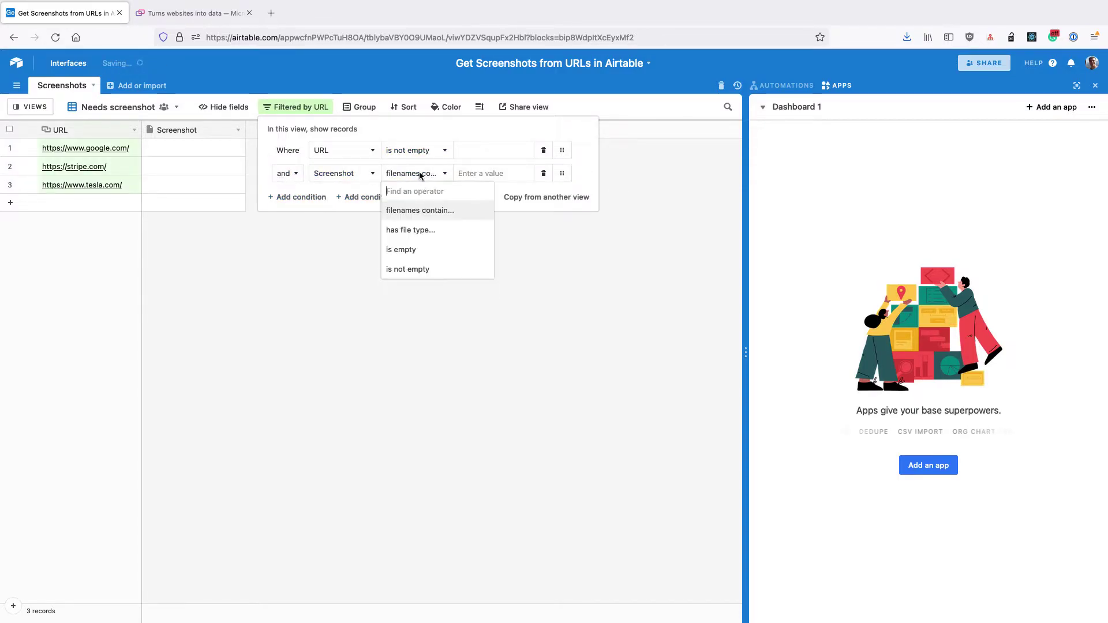
pyautogui.click(421, 249)
pyautogui.click(398, 255)
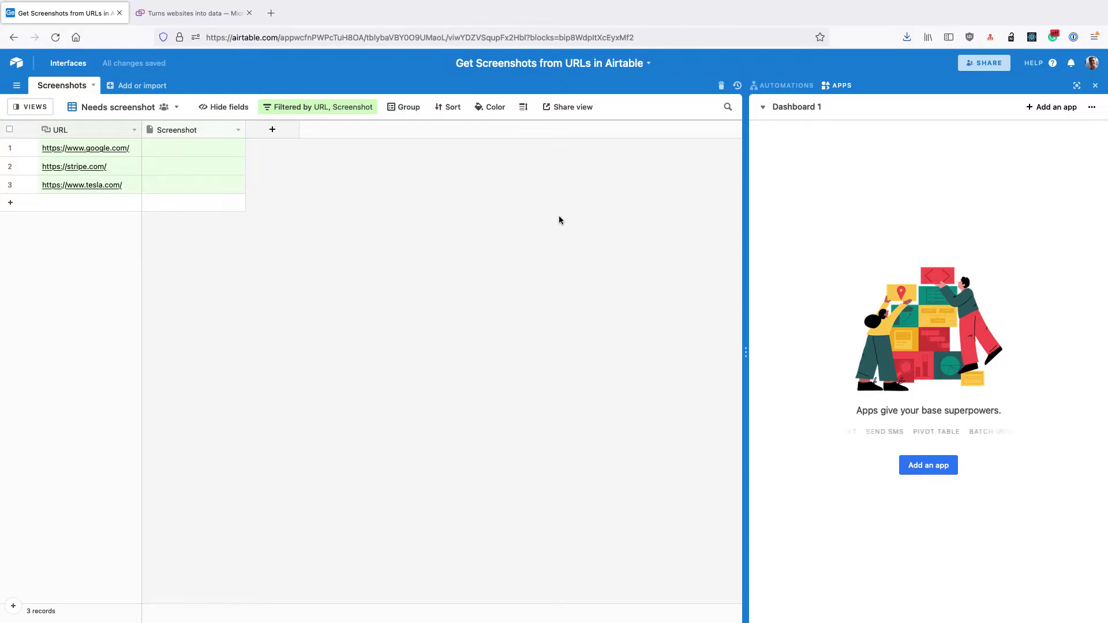
# - Add the Data Fetcher app to the base and sign in with an existing account
pyautogui.click(918, 467)
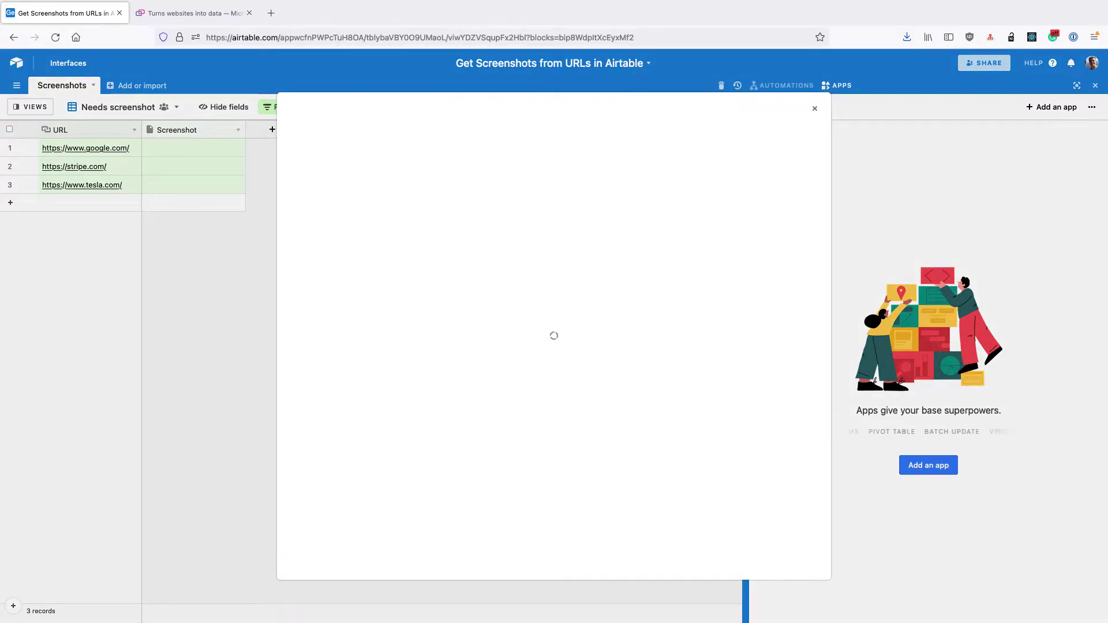
pyautogui.write('fet')
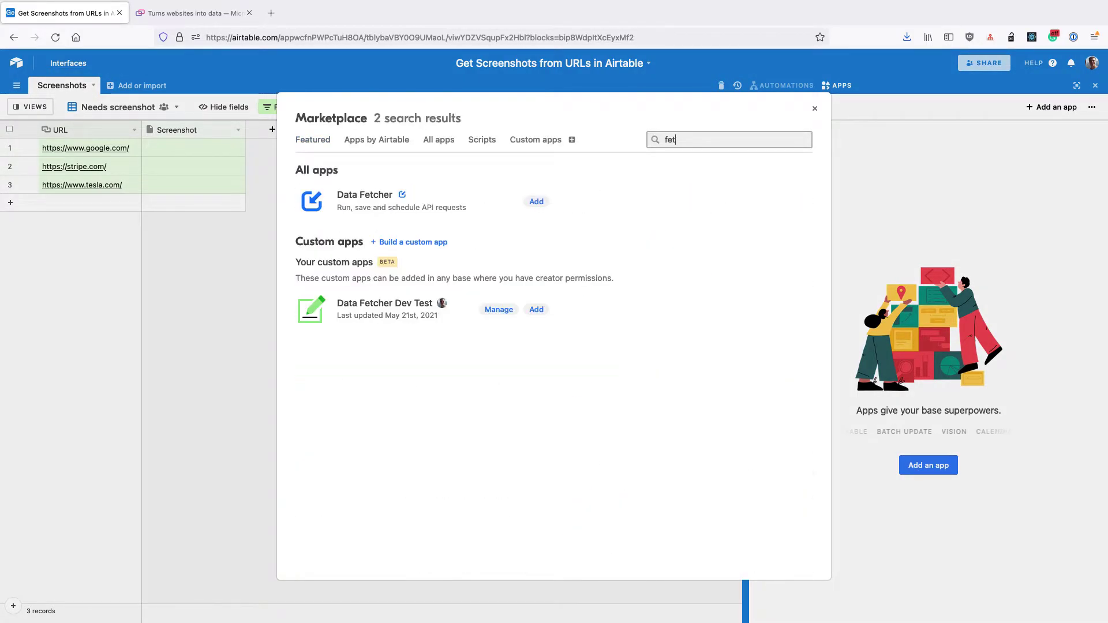
pyautogui.click(536, 201)
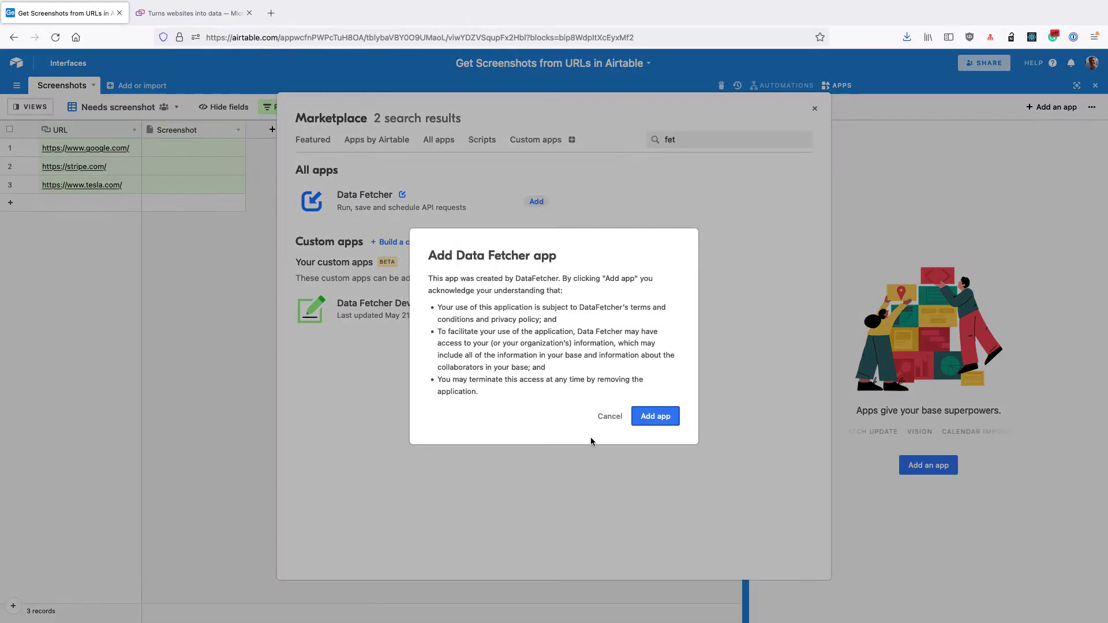
pyautogui.click(654, 416)
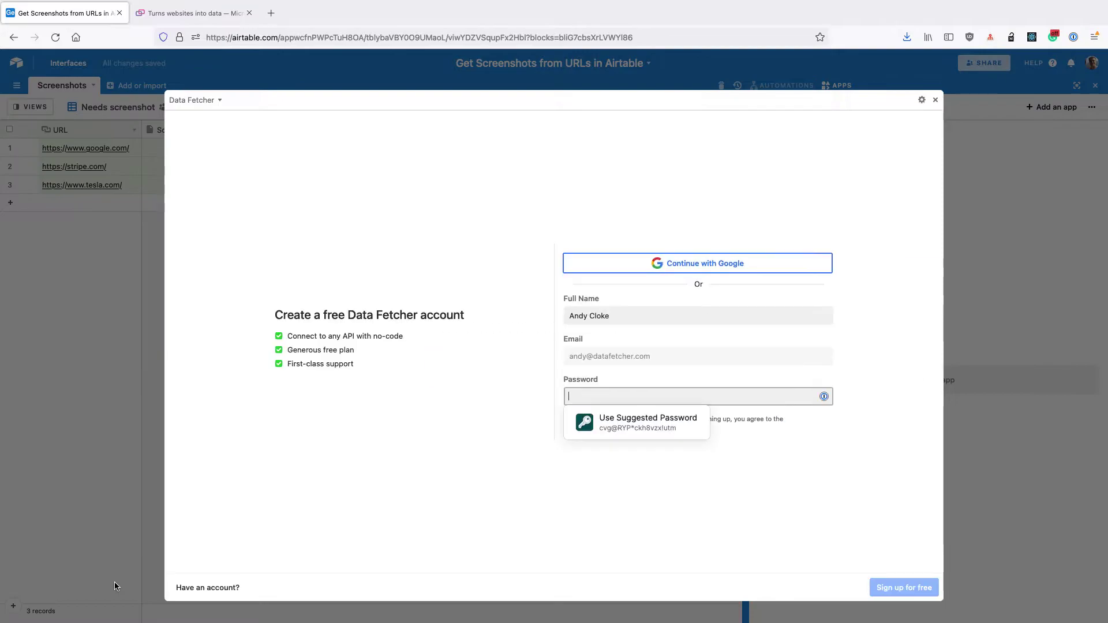
pyautogui.click(220, 586)
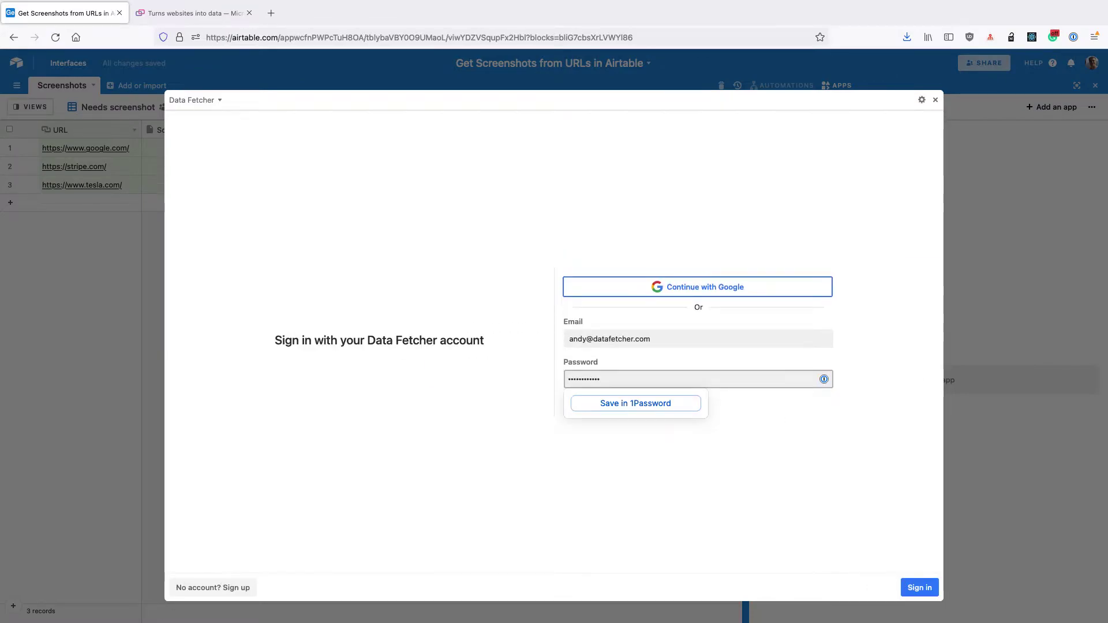
pyautogui.press('Return')
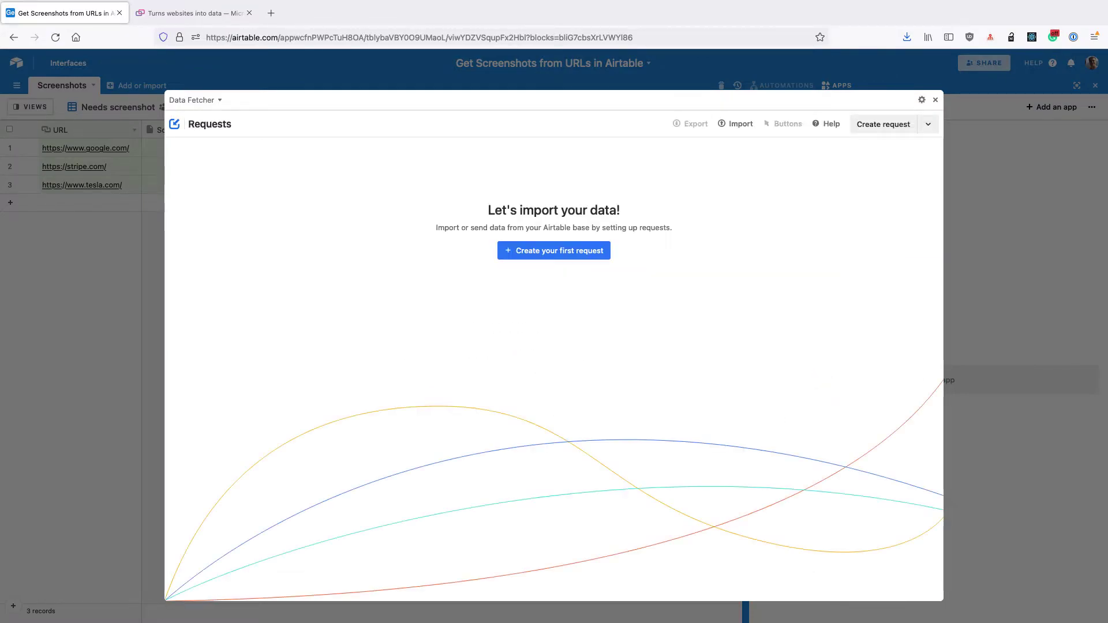
# - Start a new request using Microlink's Create screenshots from URLs endpoint
pyautogui.click(564, 250)
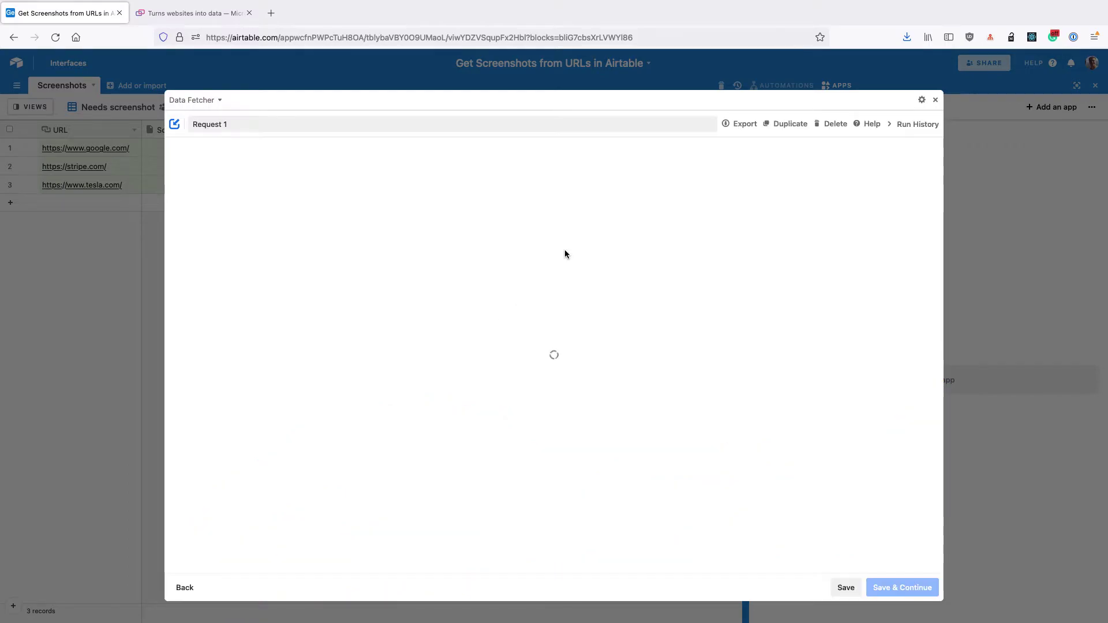
pyautogui.write('mi')
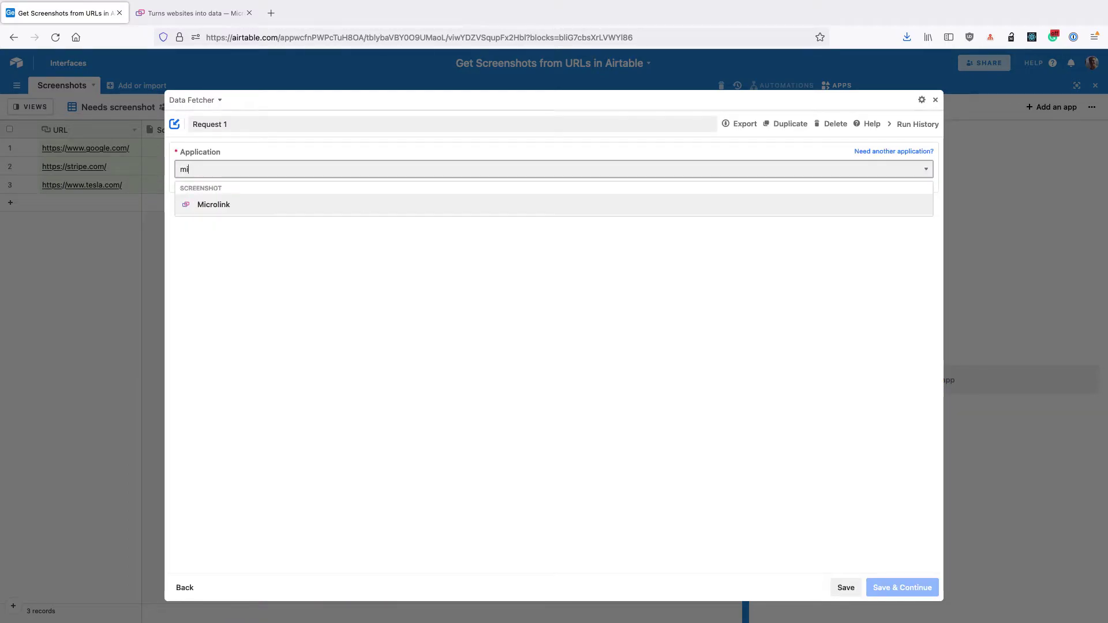
pyautogui.click(219, 206)
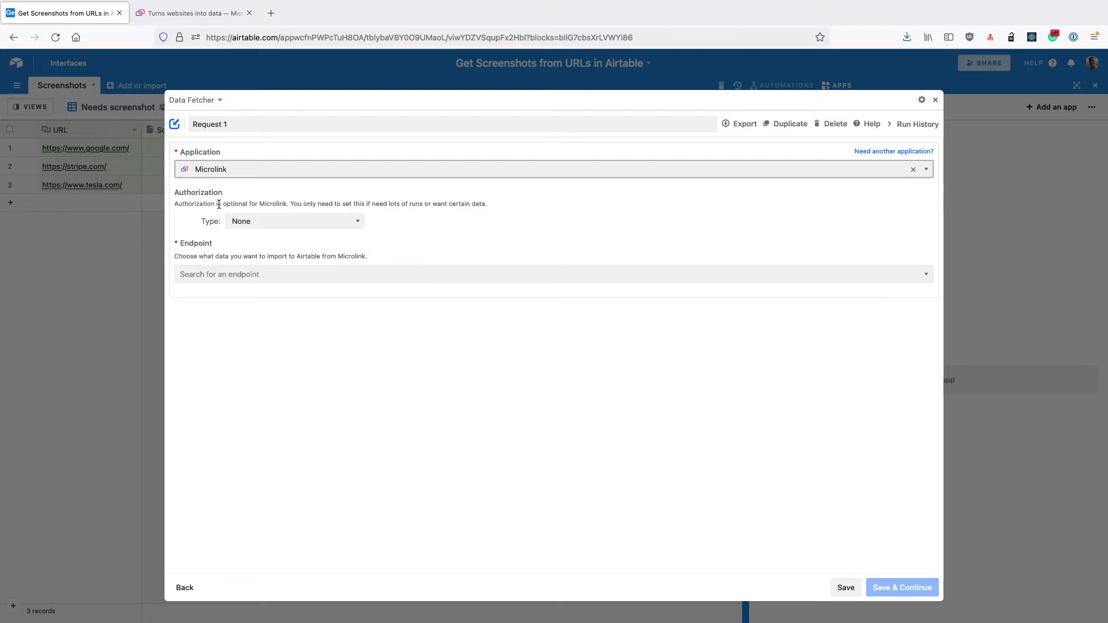
pyautogui.click(205, 275)
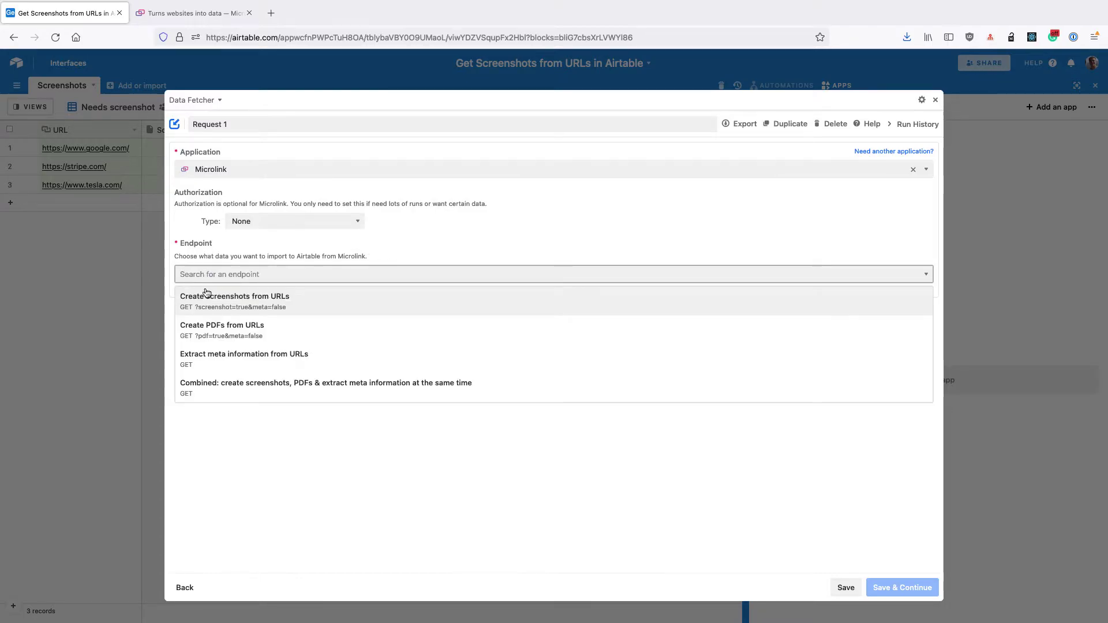
pyautogui.click(235, 303)
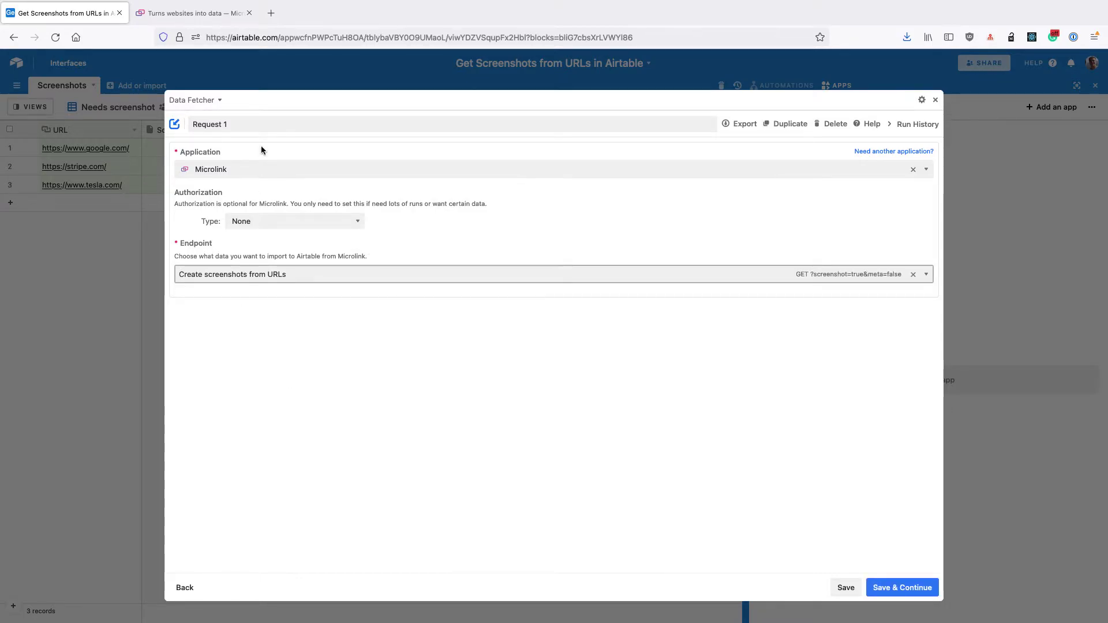
# - Name the request 'Fetch Screenshots' and save it
pyautogui.click(277, 130)
pyautogui.write('Fetch Screenshots')
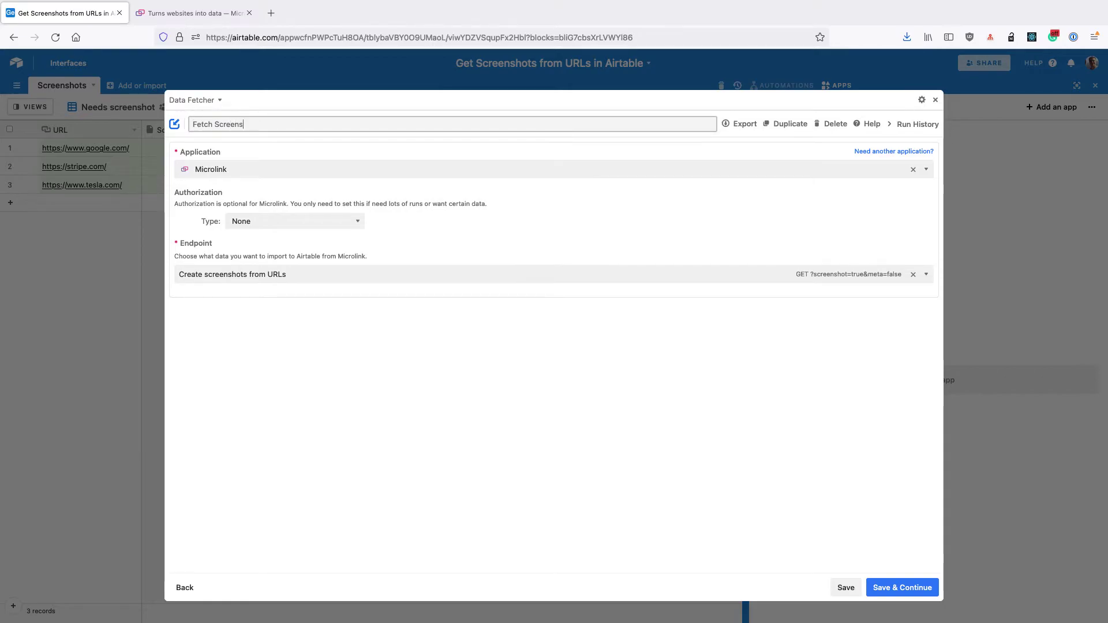
pyautogui.press('Return')
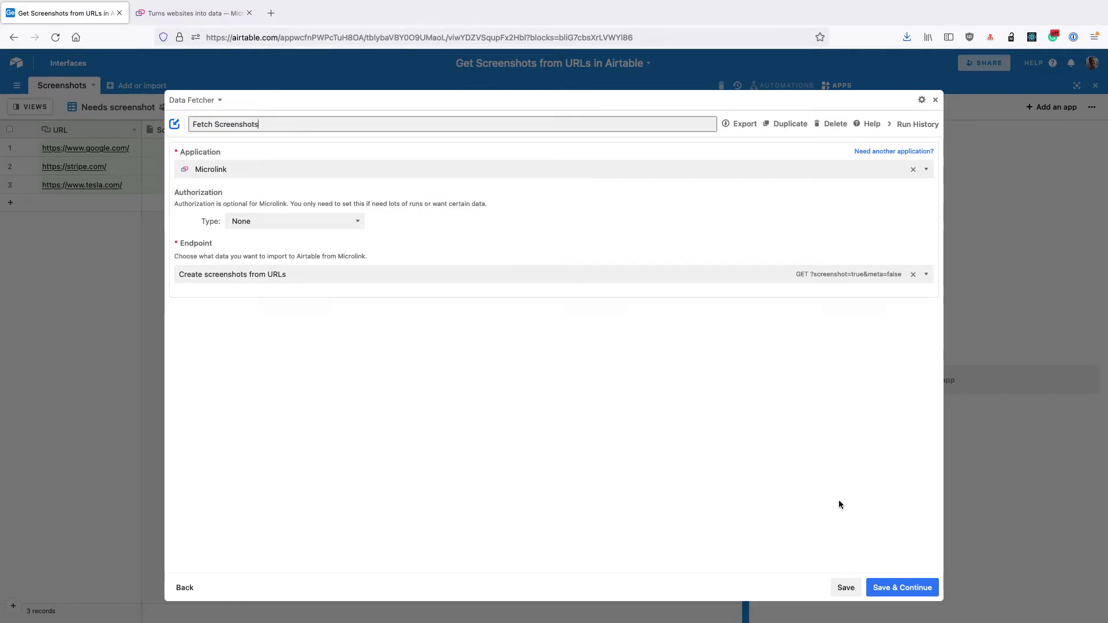
pyautogui.click(886, 584)
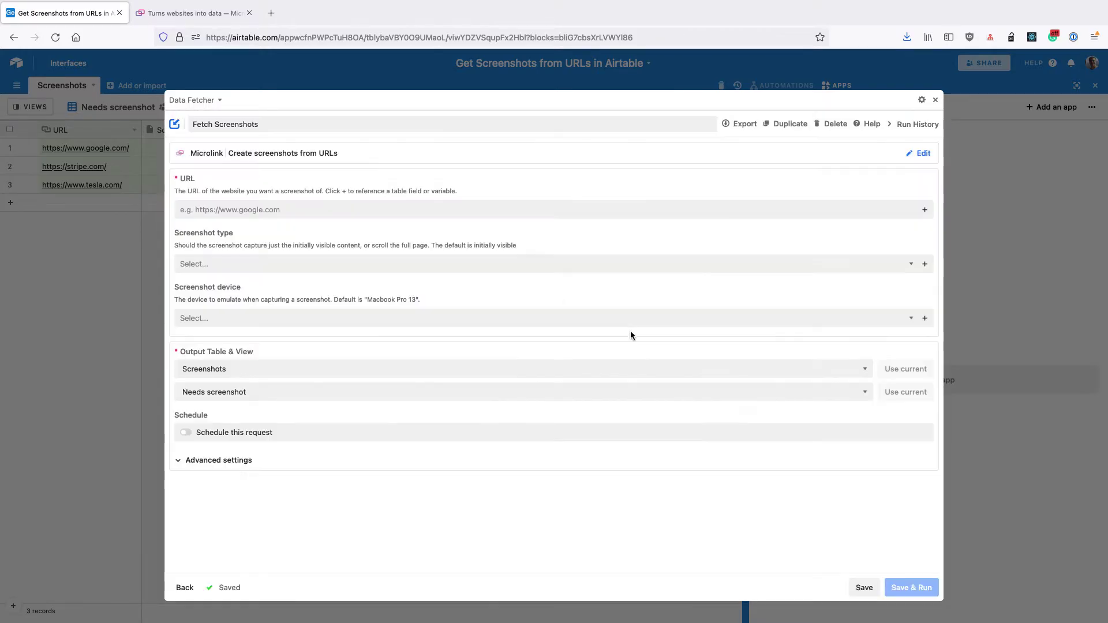
# - Use the Screenshots table's URL field as the request URL, then save and run it
pyautogui.click(925, 212)
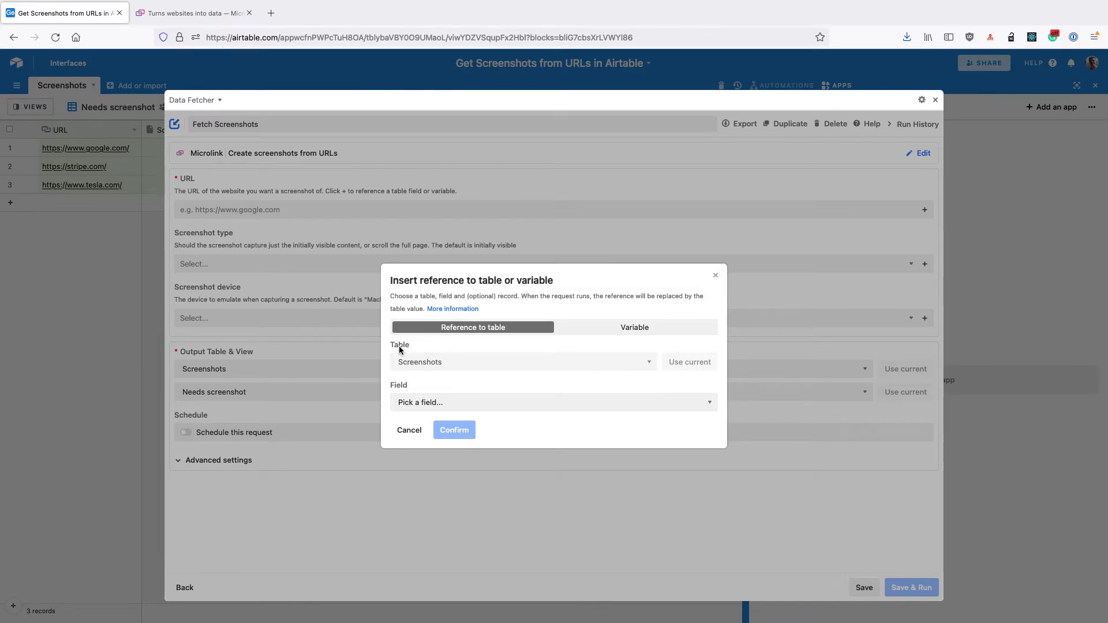
pyautogui.click(410, 404)
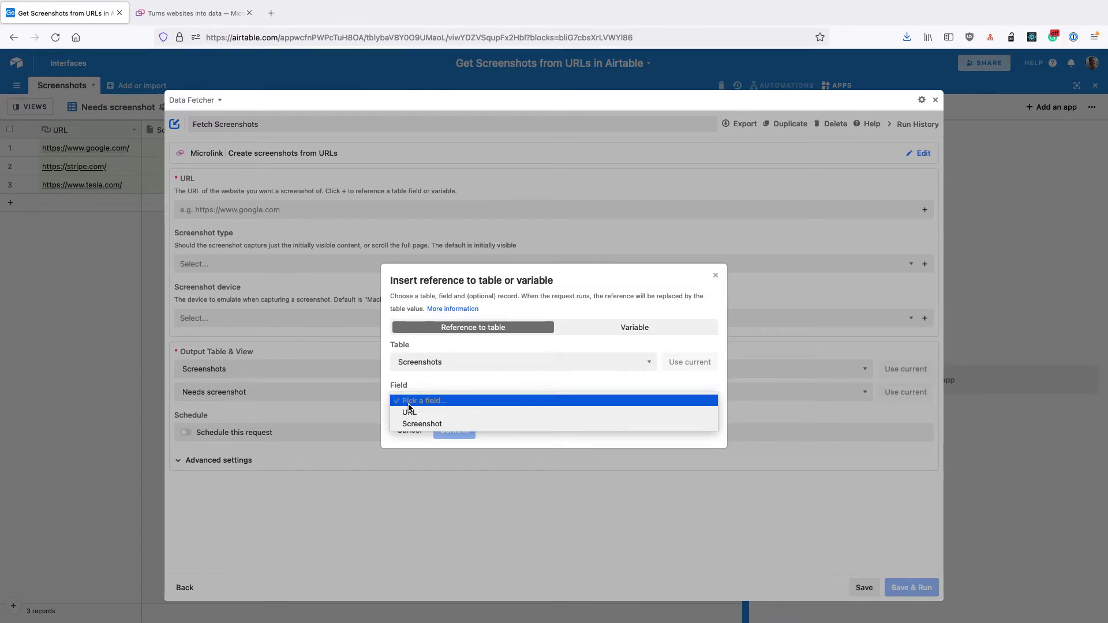
pyautogui.click(409, 412)
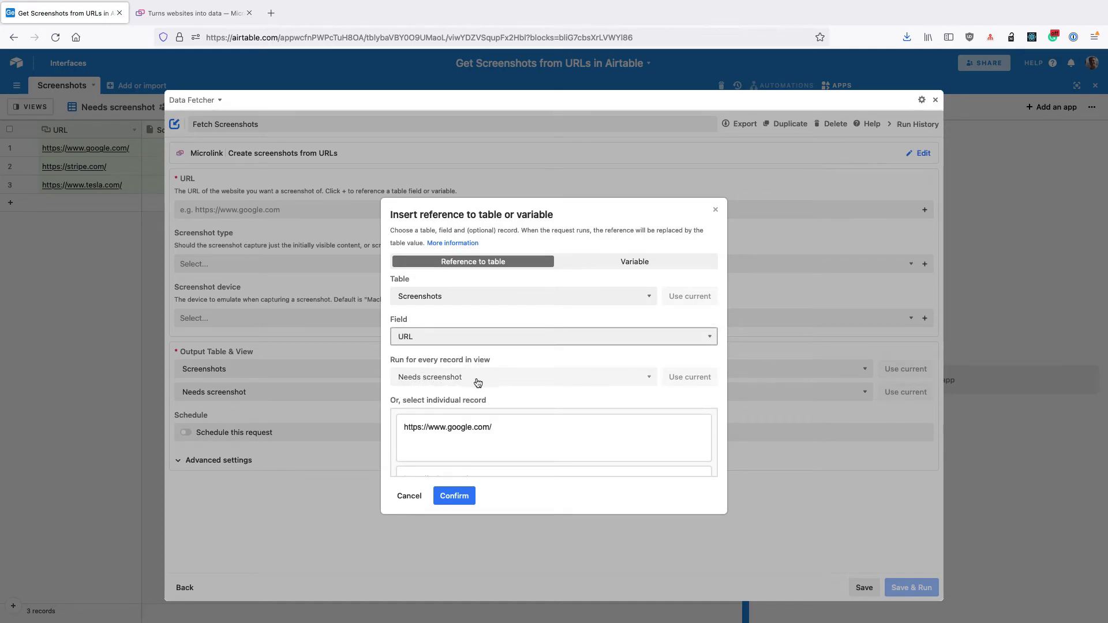
pyautogui.click(454, 495)
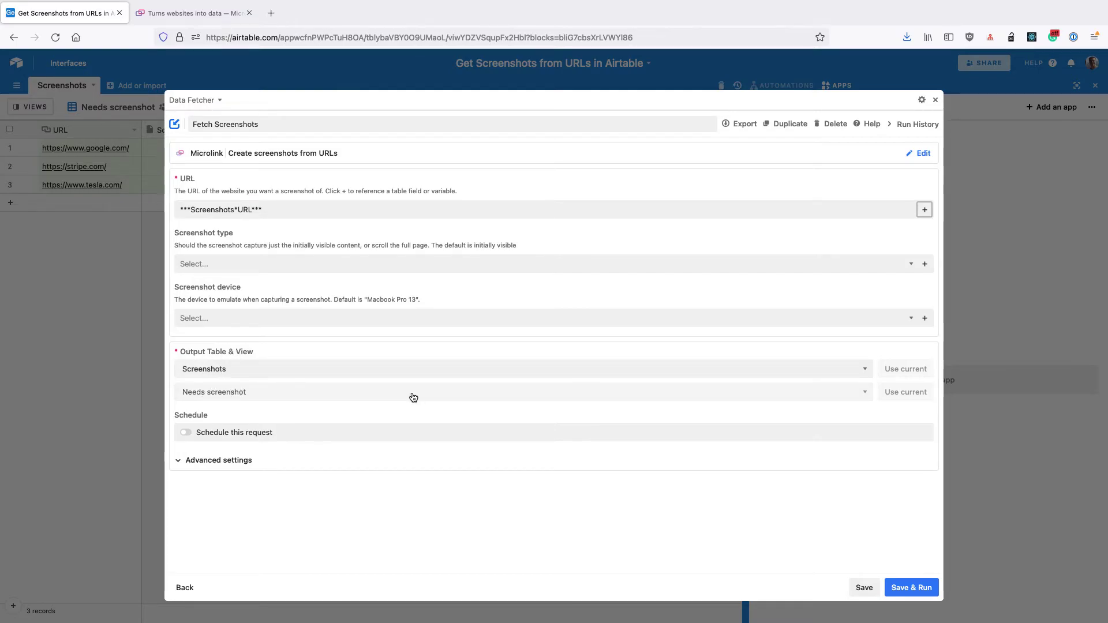
pyautogui.click(898, 584)
pyautogui.click(530, 387)
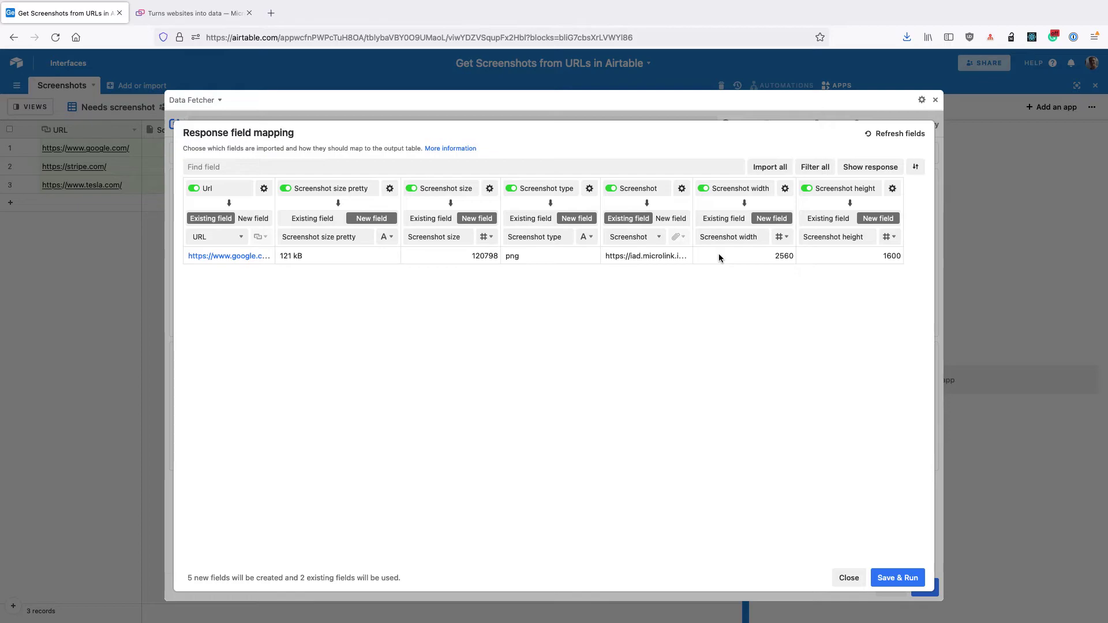
# - Map only the Screenshot response to the existing Screenshot field and run the request
pyautogui.click(822, 168)
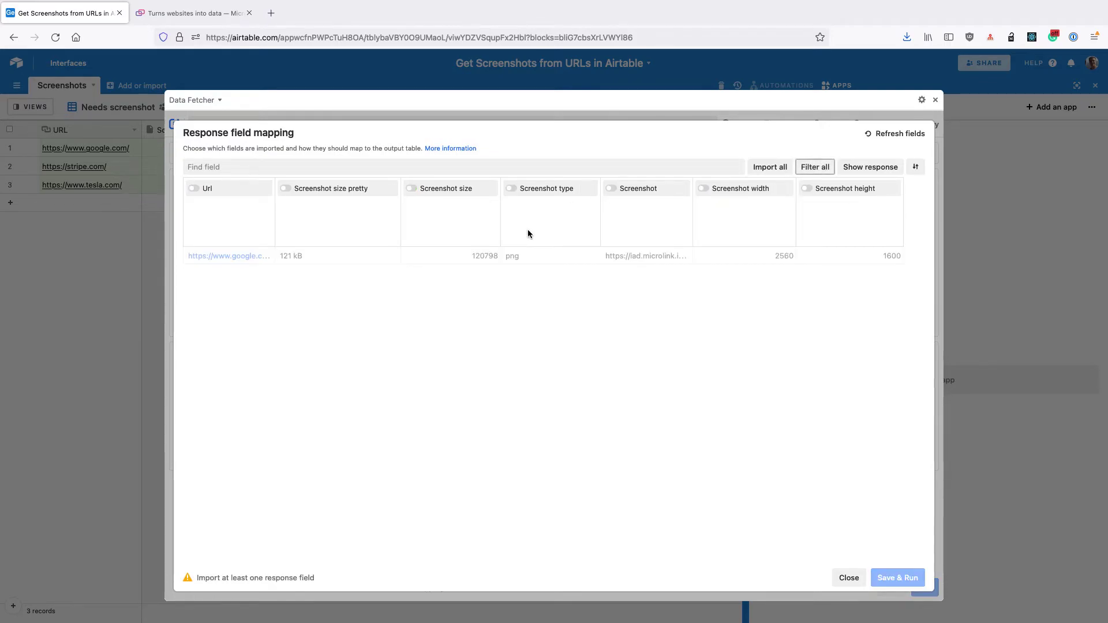
pyautogui.click(647, 190)
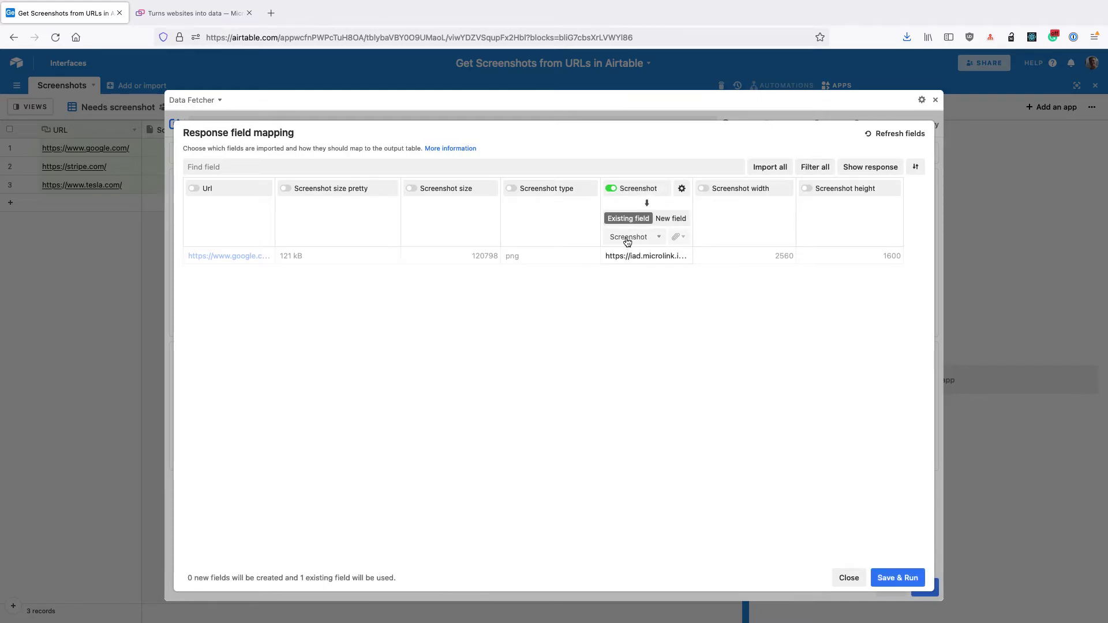
pyautogui.click(897, 577)
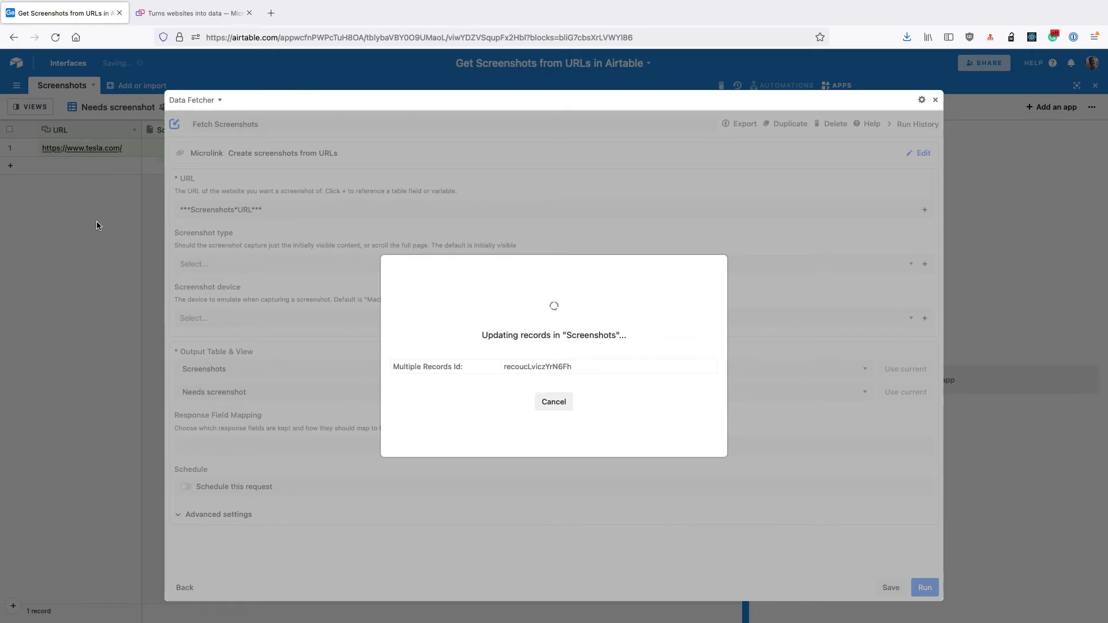
pyautogui.press('Escape')
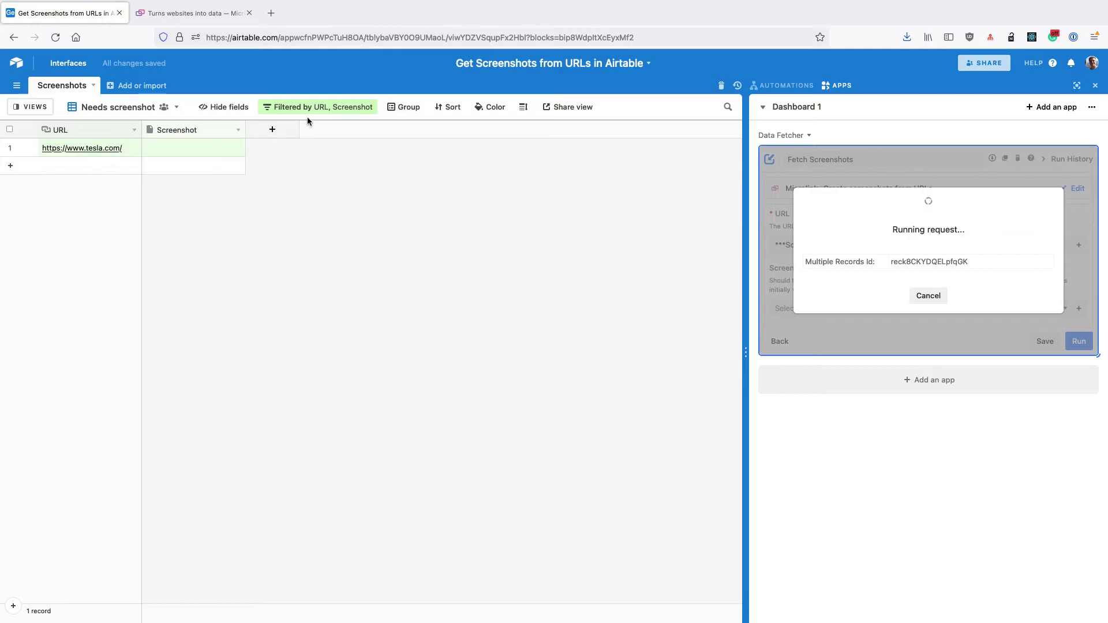
# - Switch to Grid view and preview the Google row's screenshot at full size
pyautogui.click(39, 105)
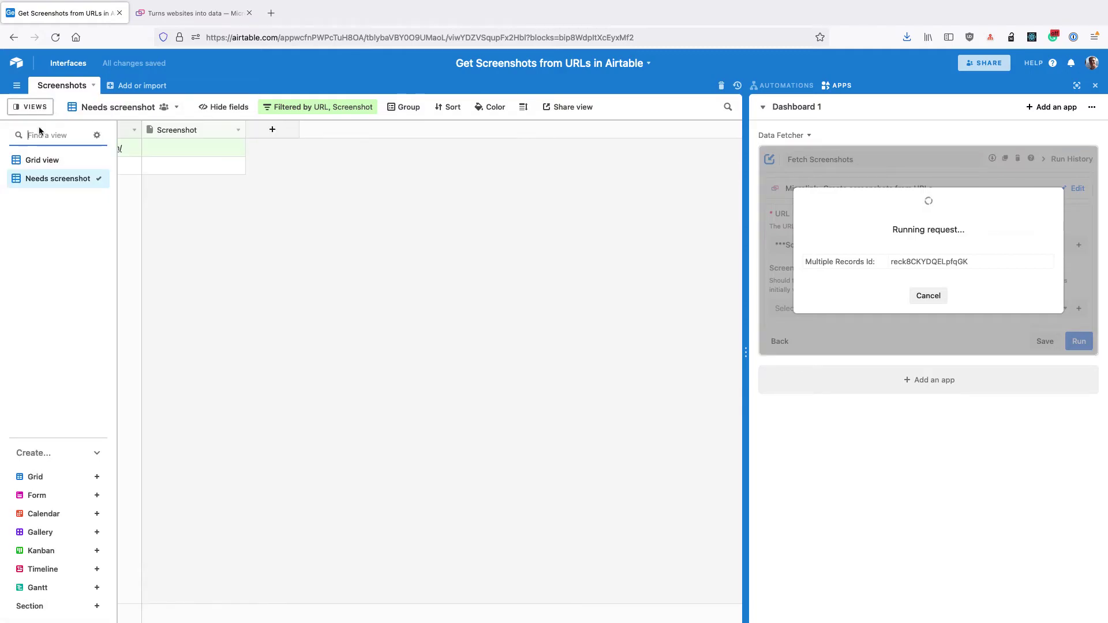
pyautogui.click(40, 160)
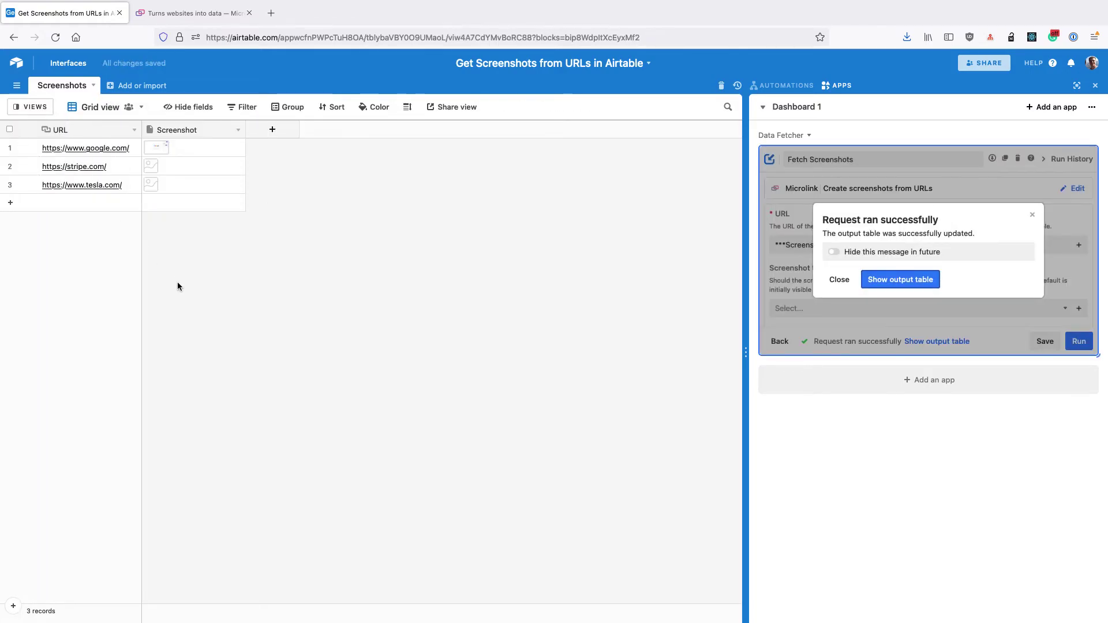
pyautogui.click(156, 149)
pyautogui.click(156, 149)
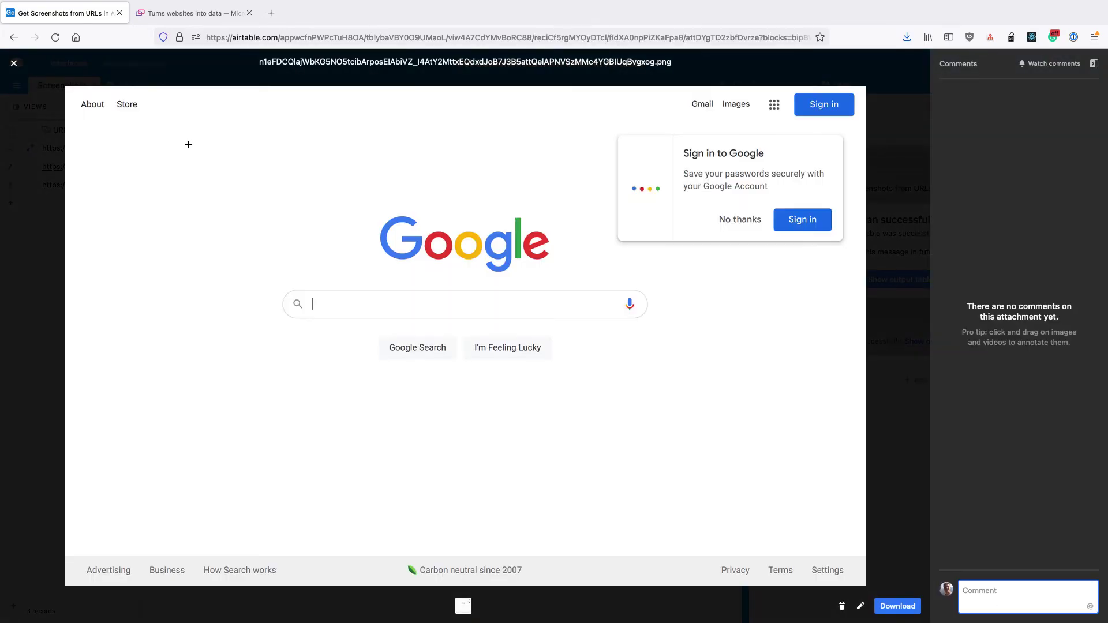
pyautogui.click(14, 63)
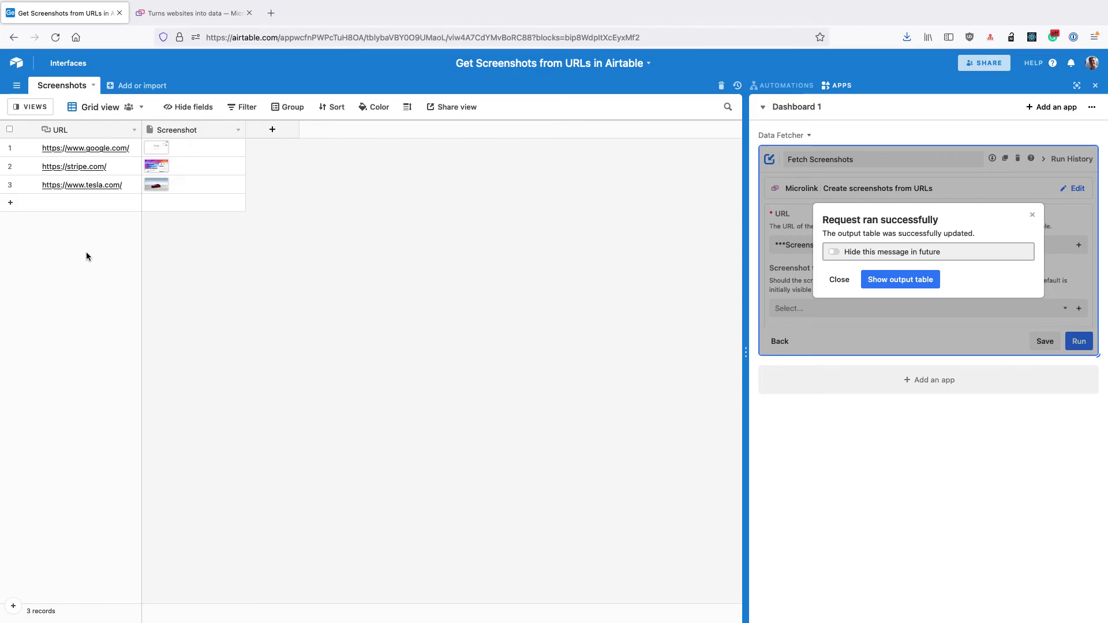
# - Expand Data Fetcher, dismiss the success message, and review Microlink's endpoint settings and pricing
pyautogui.click(1081, 135)
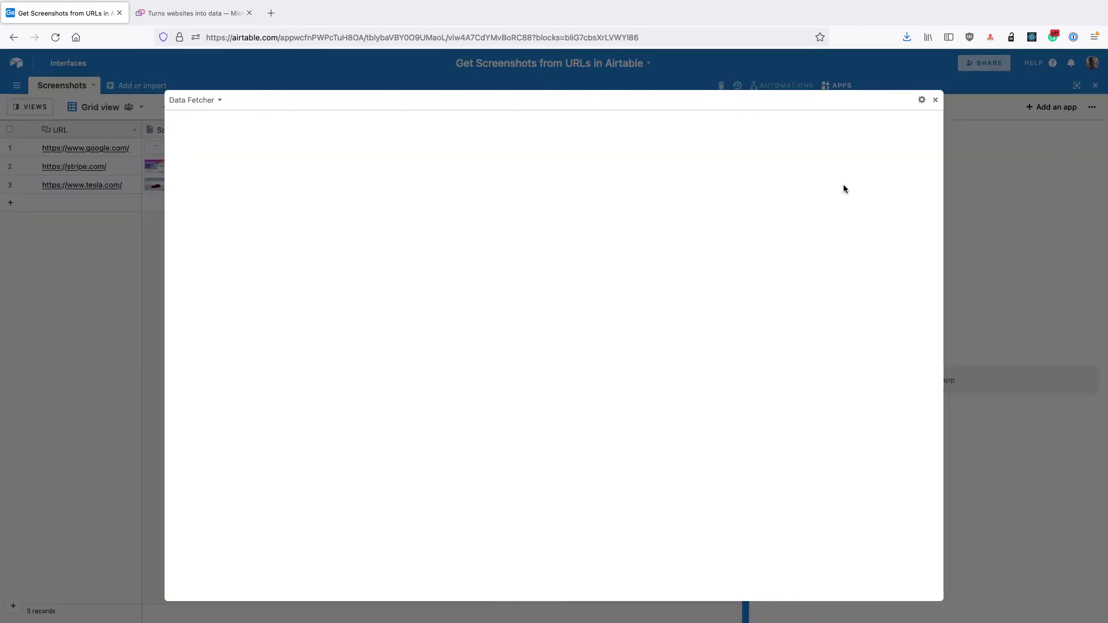
pyautogui.click(466, 383)
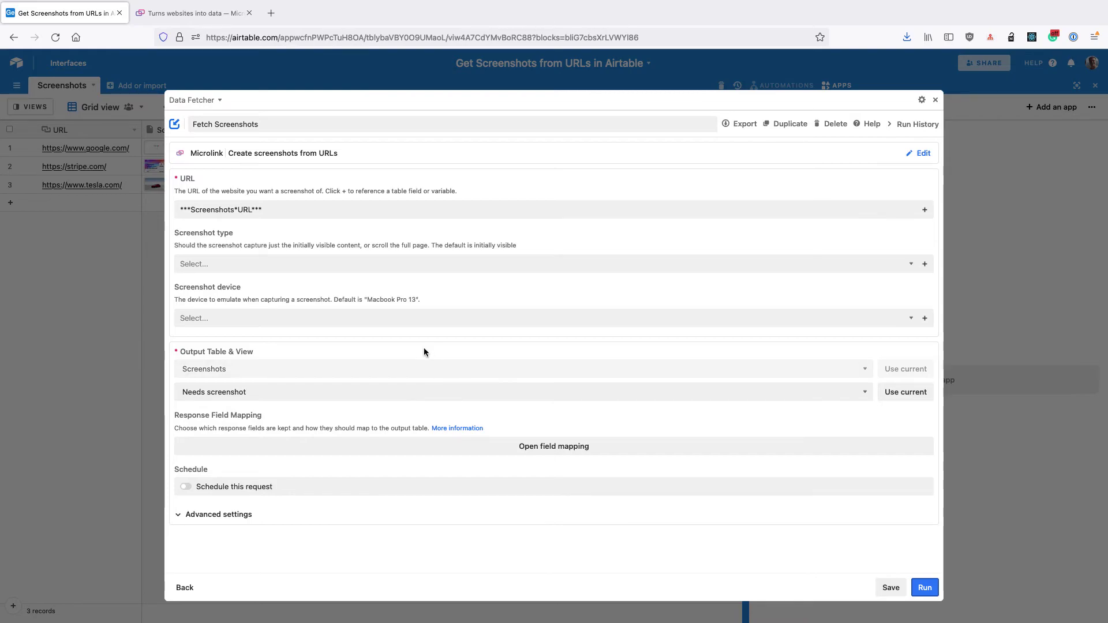
pyautogui.click(301, 154)
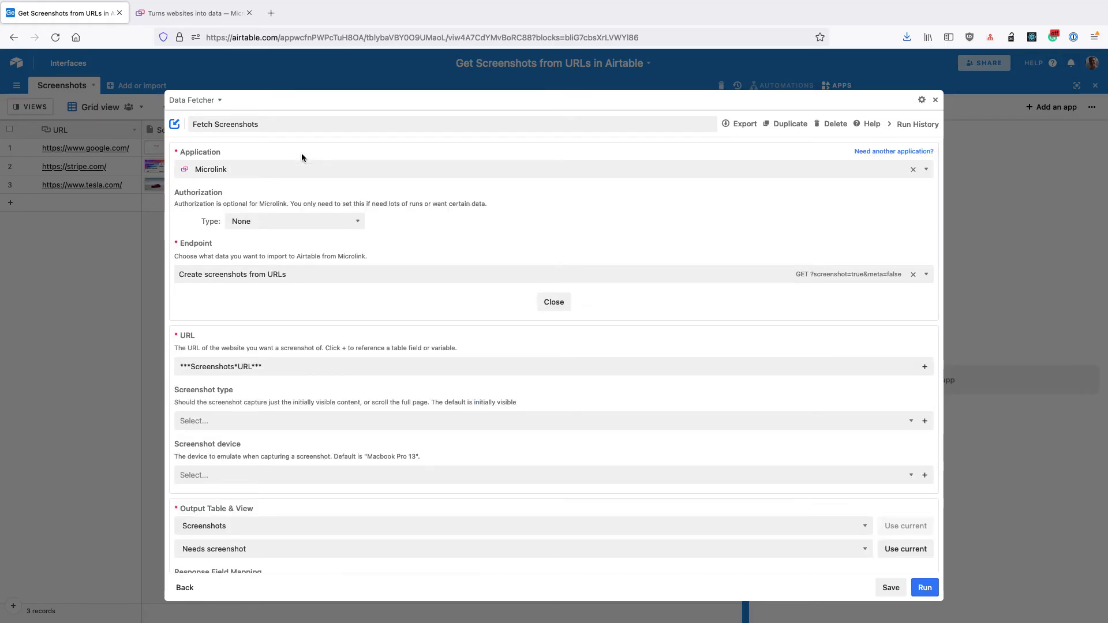
pyautogui.click(203, 21)
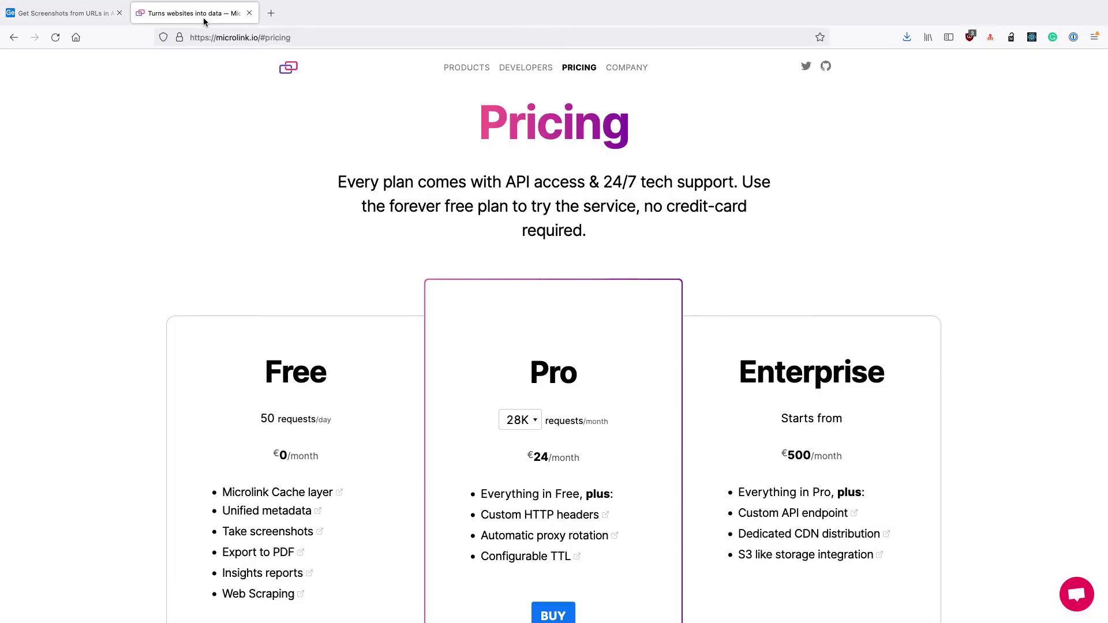
pyautogui.click(93, 11)
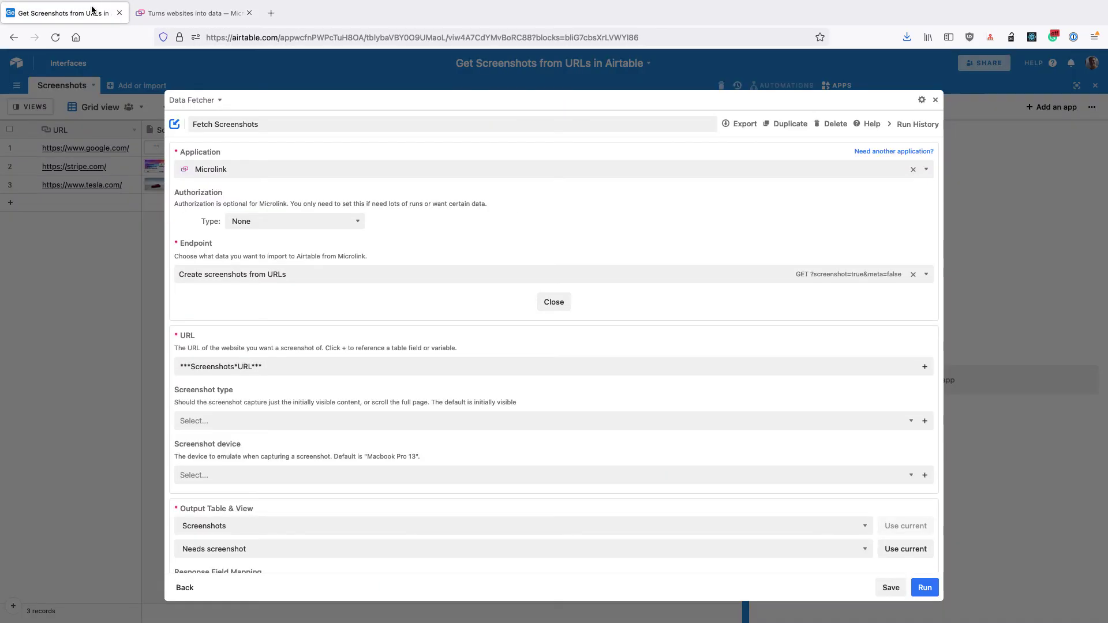
# - Set the authorization type to None and turn on scheduling for the request
pyautogui.click(276, 224)
pyautogui.click(272, 230)
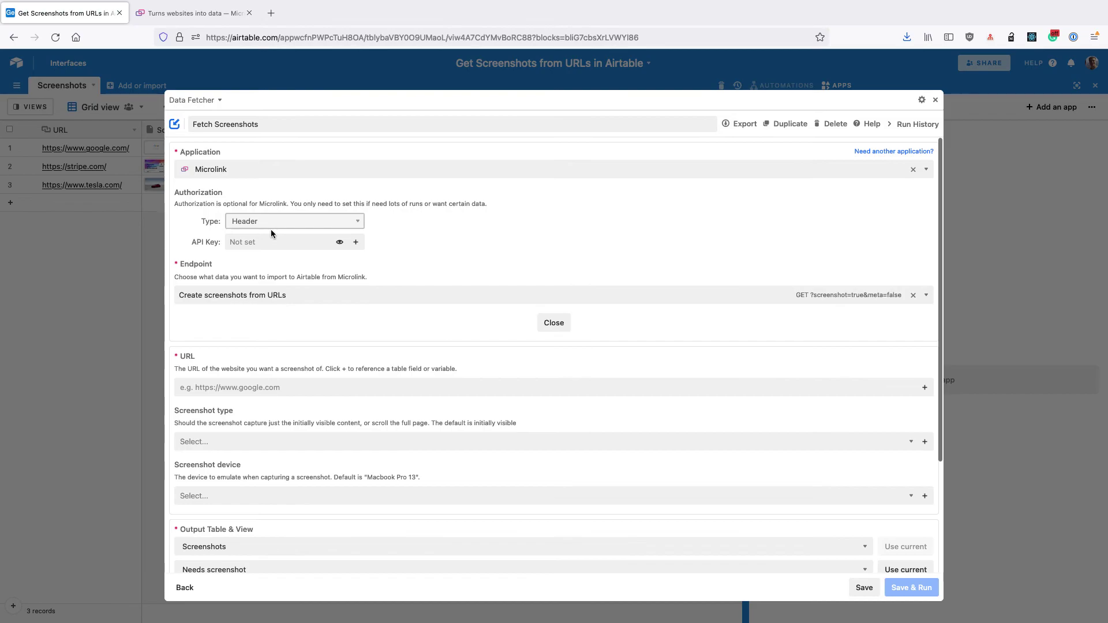
pyautogui.click(265, 222)
pyautogui.click(277, 212)
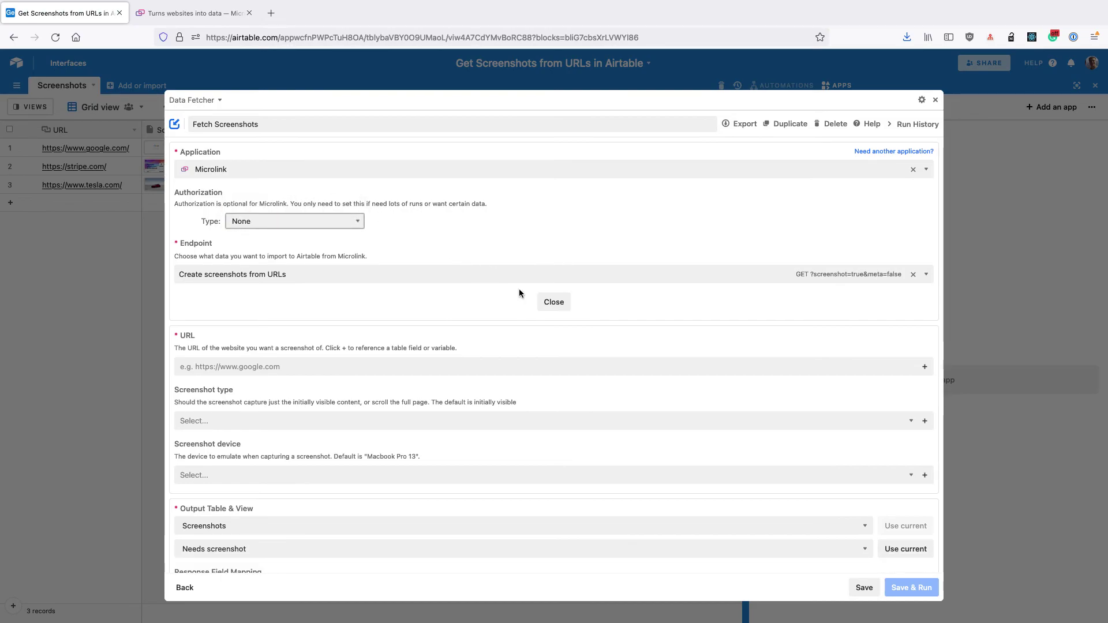
pyautogui.click(546, 303)
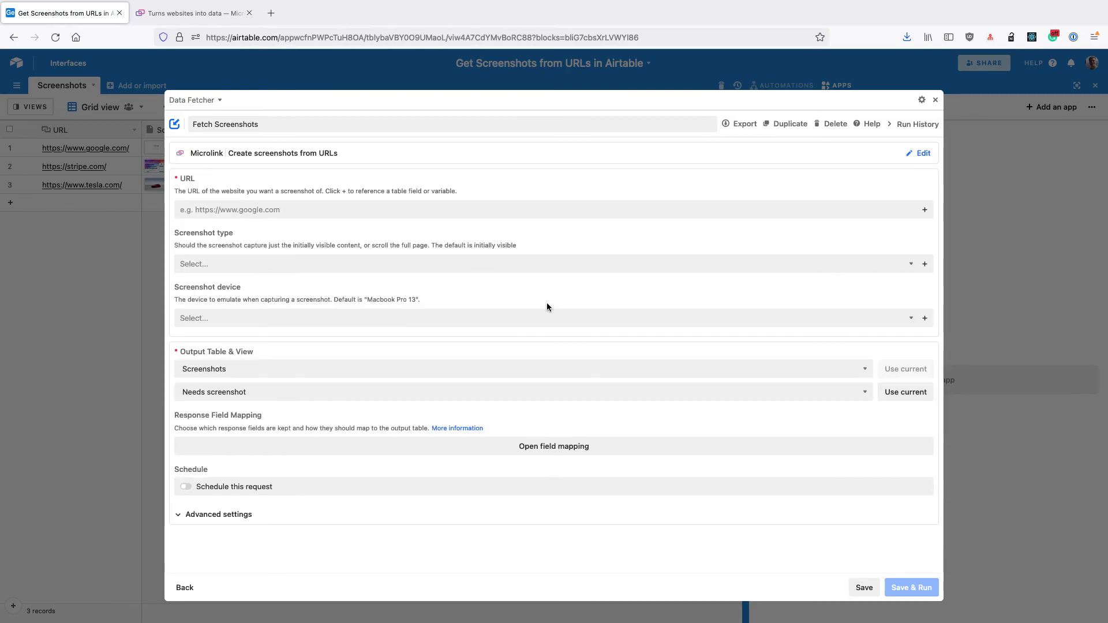
pyautogui.click(213, 488)
pyautogui.scroll(-1, 213, 488)
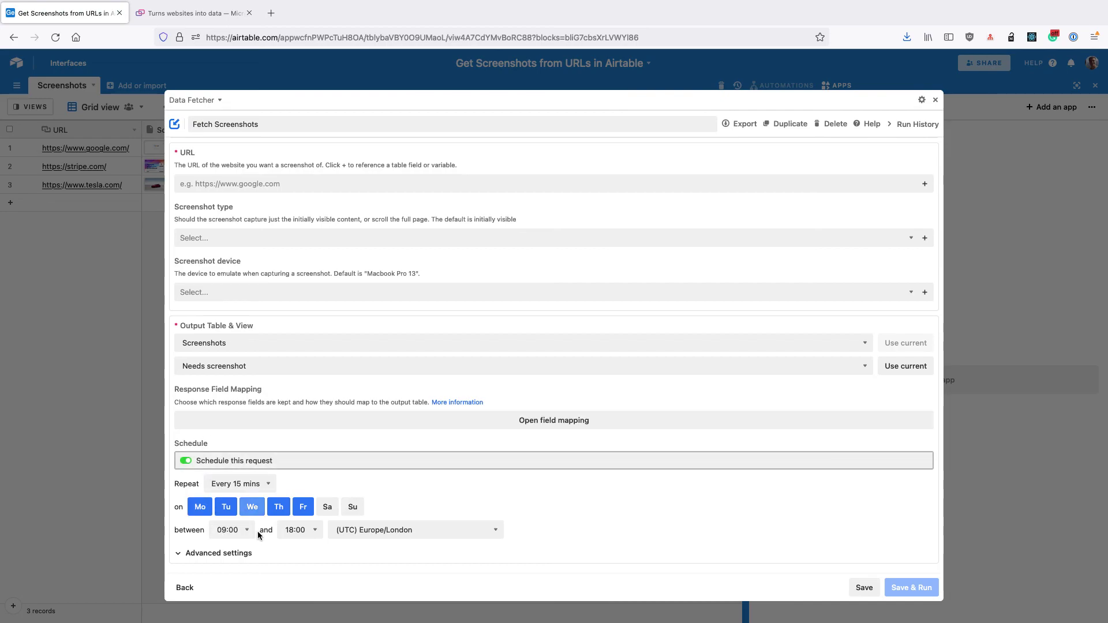
# - Save the schedule: every 15 mins, Monday–Friday, 09:00–18:00 Europe/London
pyautogui.click(878, 590)
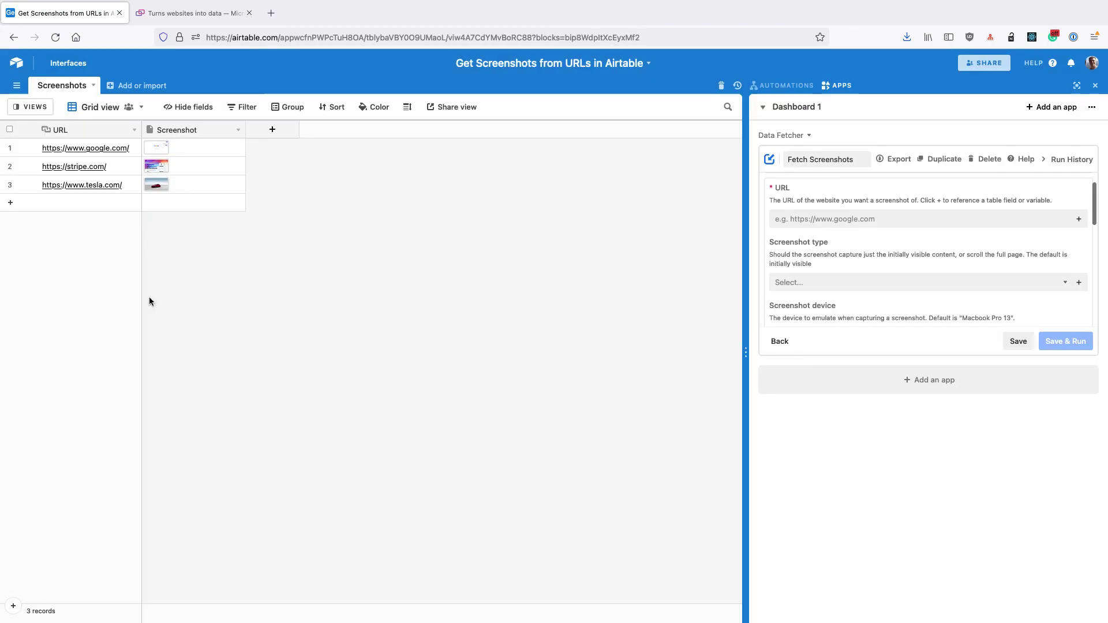